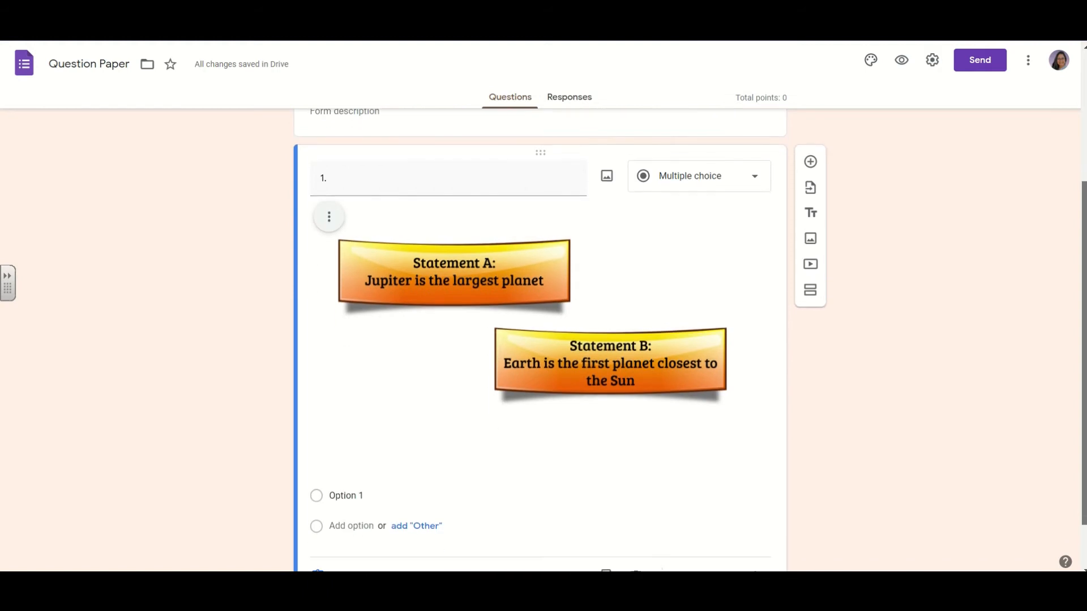
Step: Word question 1 above the two statement banners as "1. Choose the correct option."
left_click(380, 176)
left_click(380, 176)
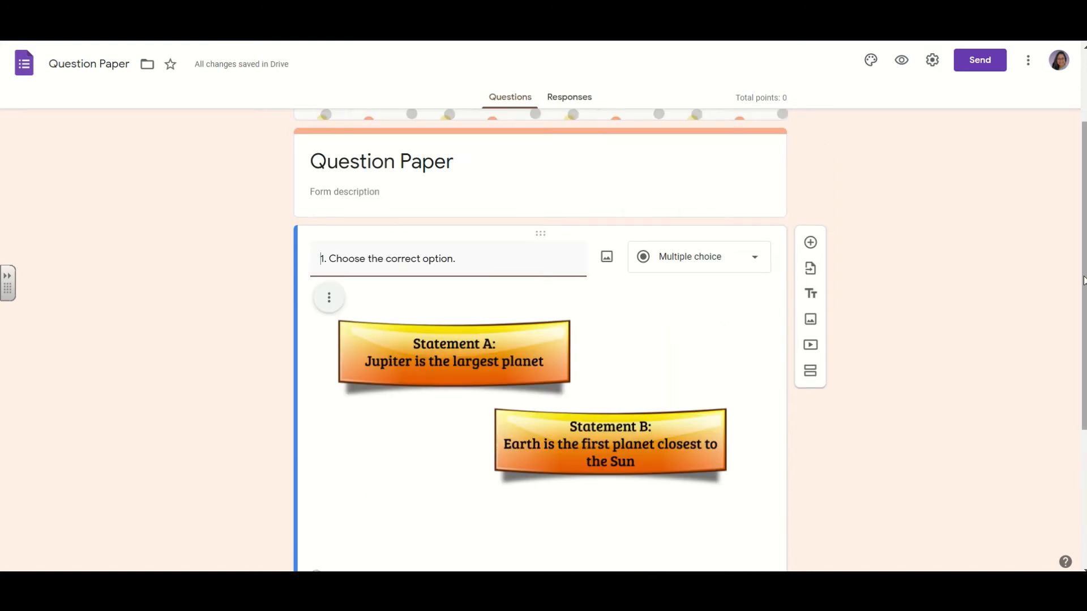
scroll(745, 516, "down", 3)
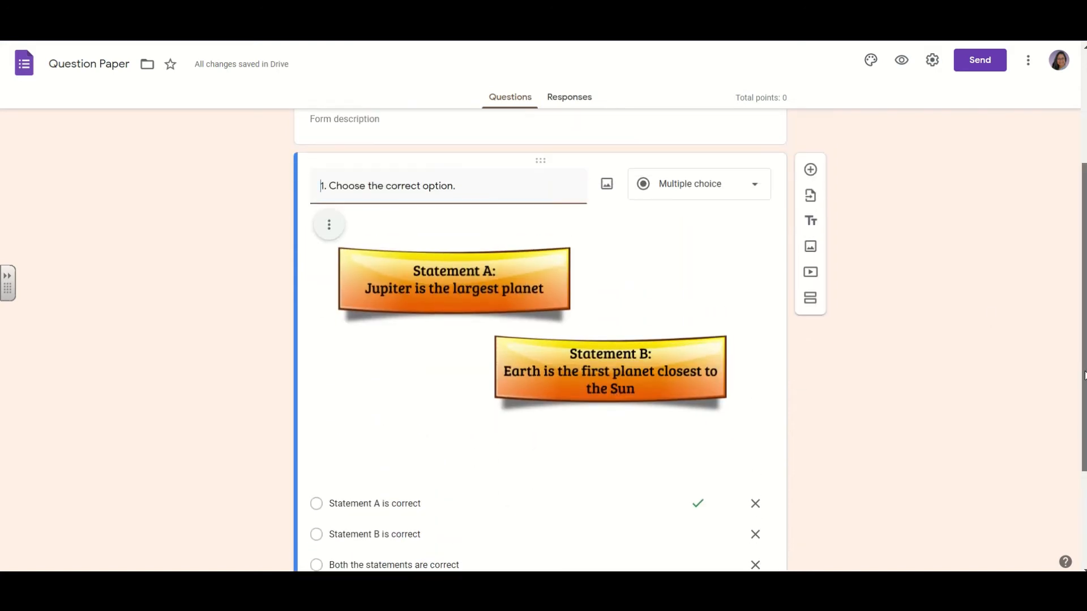
scroll(869, 215, "down", 3)
Step: Add a new question below question 1 and set its type to Checkboxes
left_click(811, 133)
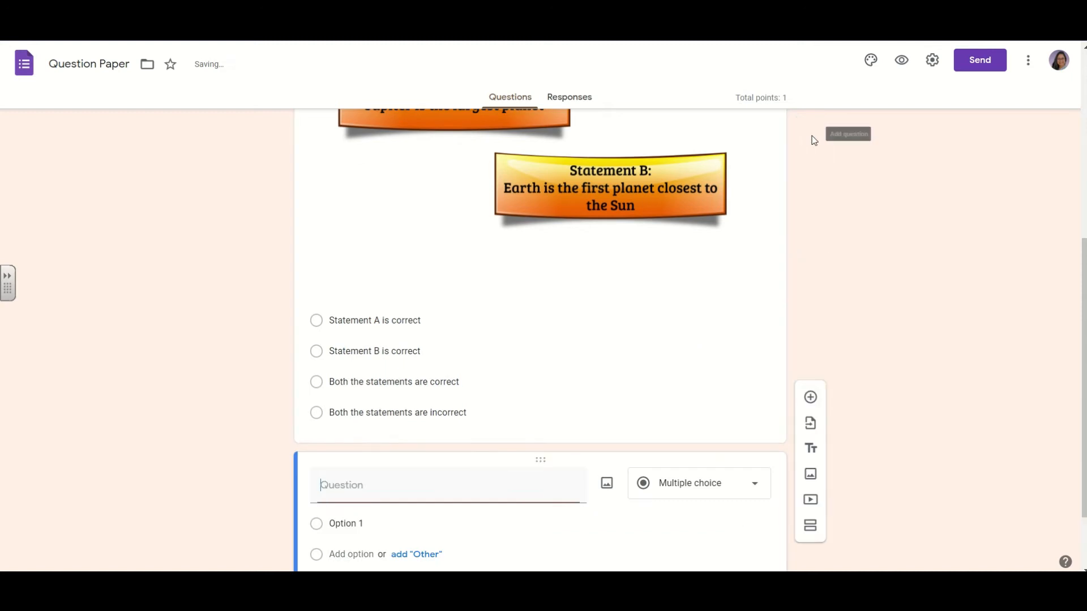
left_click(741, 480)
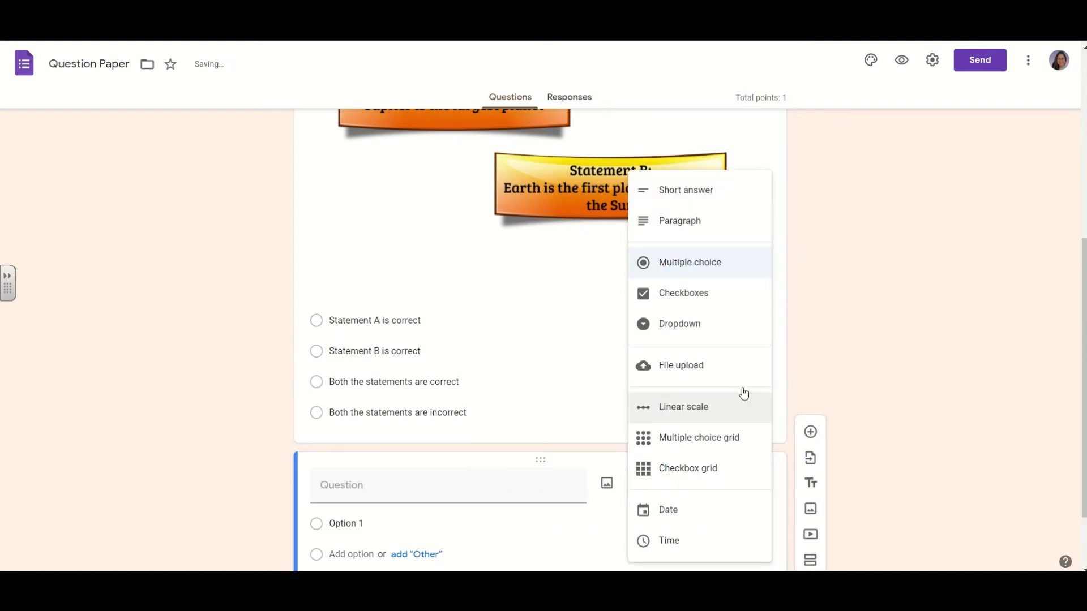
left_click(715, 291)
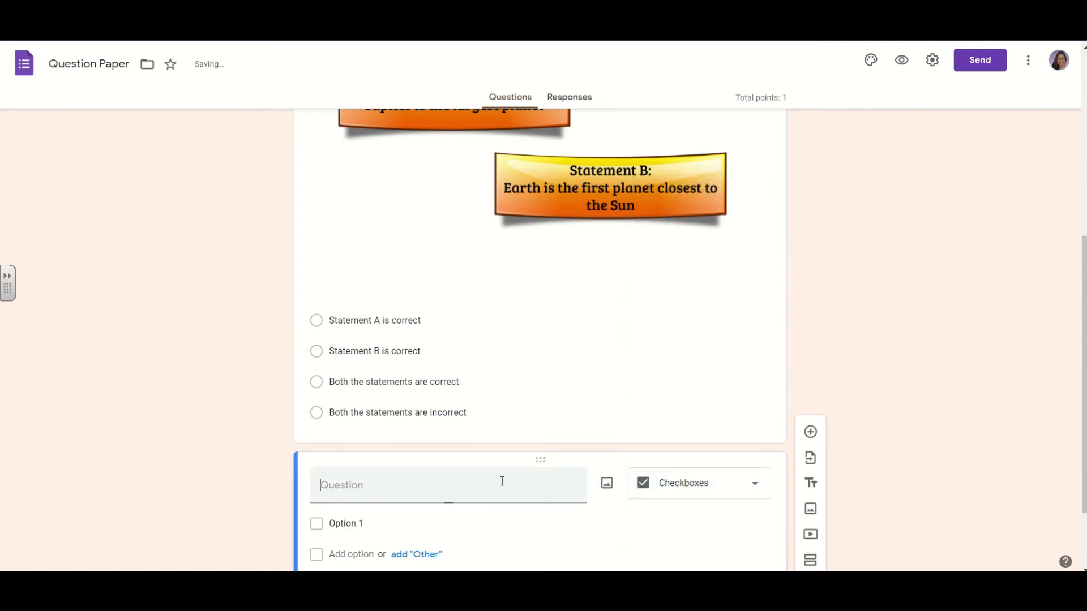
Step: Upload the Picture A and Picture B comparison image to question 2 and add the text "Observe the given pictures and find out the differences between them."
left_click(606, 483)
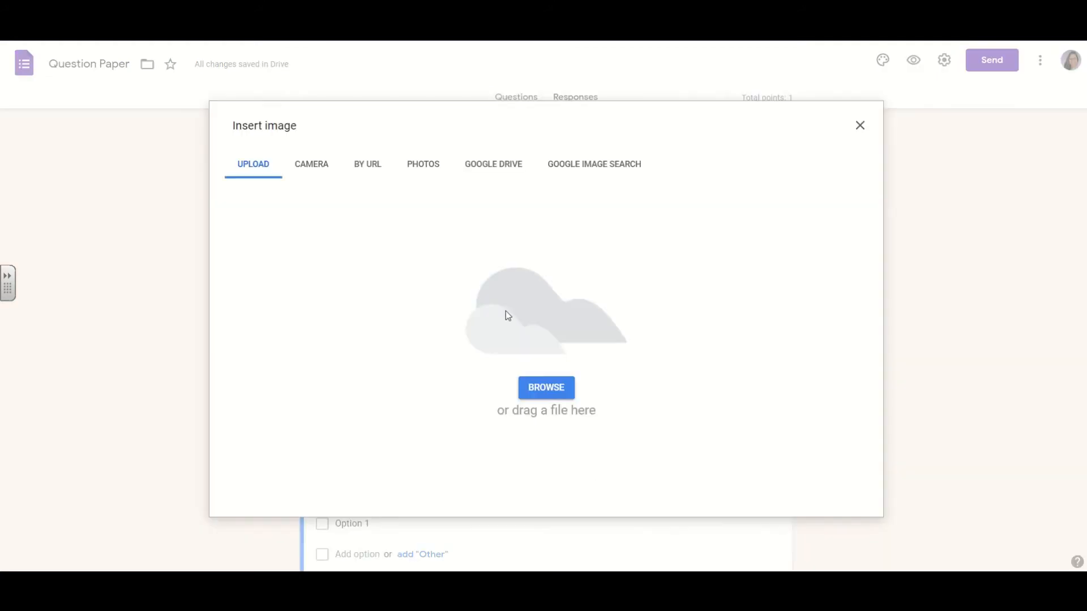
left_click(546, 386)
left_click(414, 147)
left_click(442, 314)
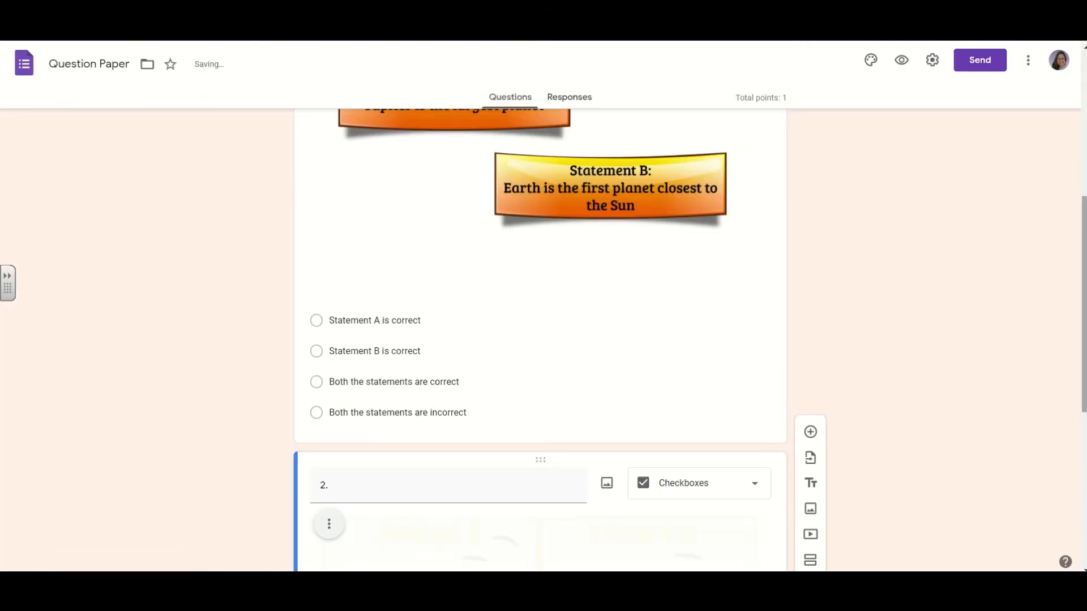
left_click(375, 207)
type("Observe the given pictures and find out the differences between them.")
Step: Enter Boy, Rabbit, Tree, Bird and Cloud as the checkbox options of question 2
scroll(375, 340, "down", 2)
left_click(351, 446)
type("Boy")
key("Return")
type("Rabbit")
key("Return")
type("Tree")
key("Return")
type("Bird")
key("Return")
type("Cloud")
key("Return")
type("gr")
key("BackSpace")
key("BackSpace")
key("BackSpace")
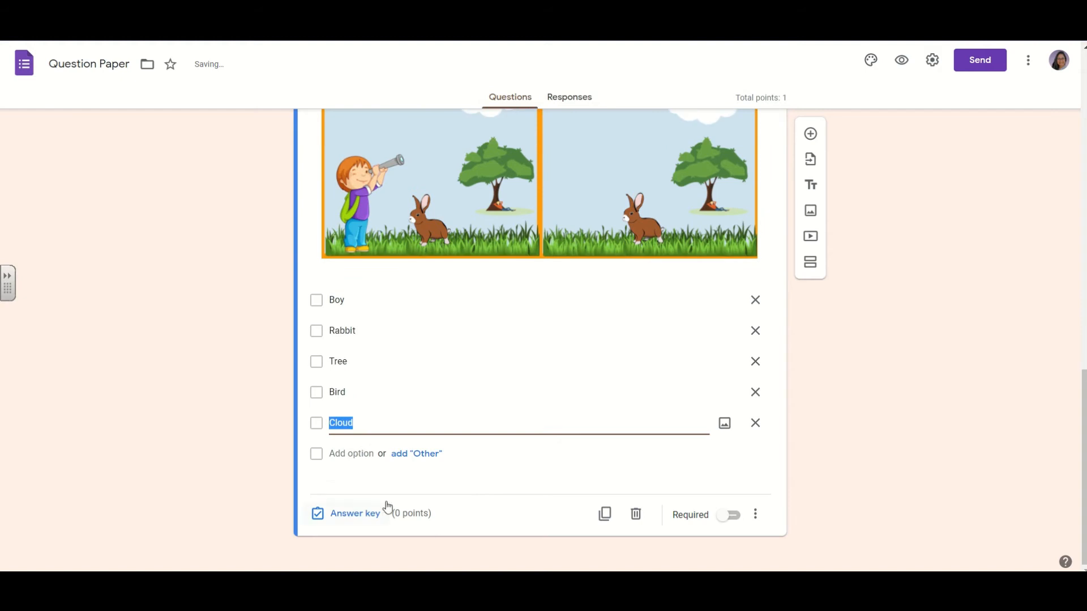
Step: Mark Boy, Bird and Cloud as correct in question 2's answer key and assign 1 point
left_click(355, 513)
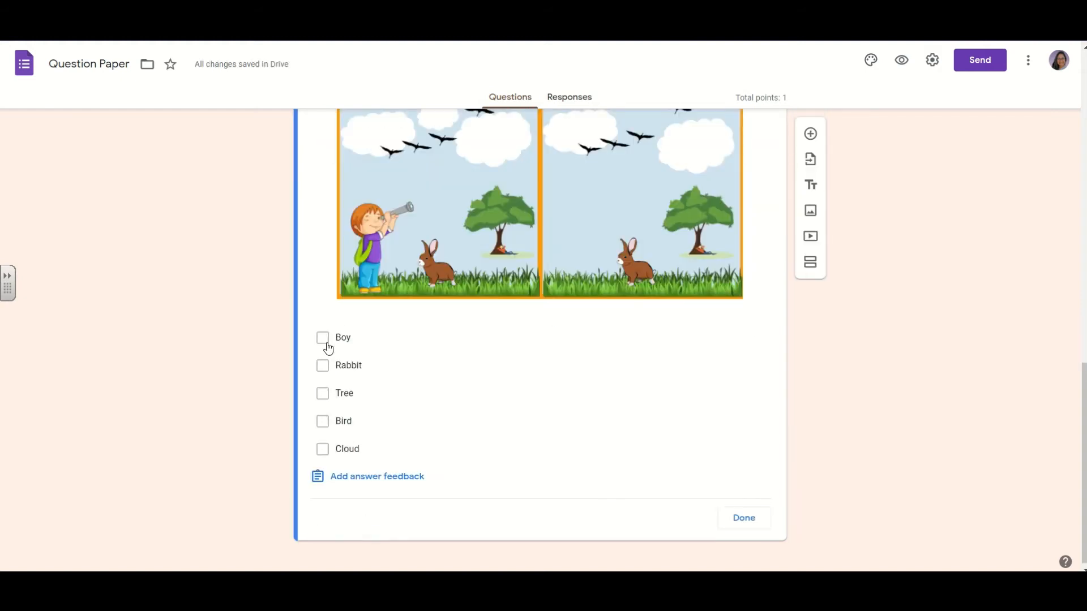
left_click(326, 343)
left_click(326, 426)
left_click(324, 453)
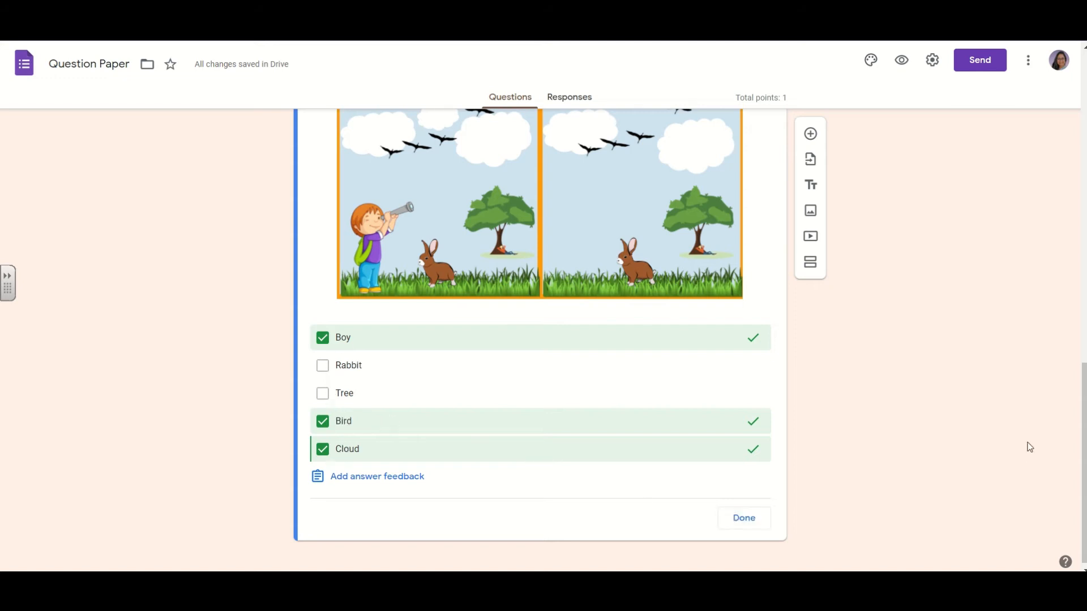
scroll(1075, 403, "up", 3)
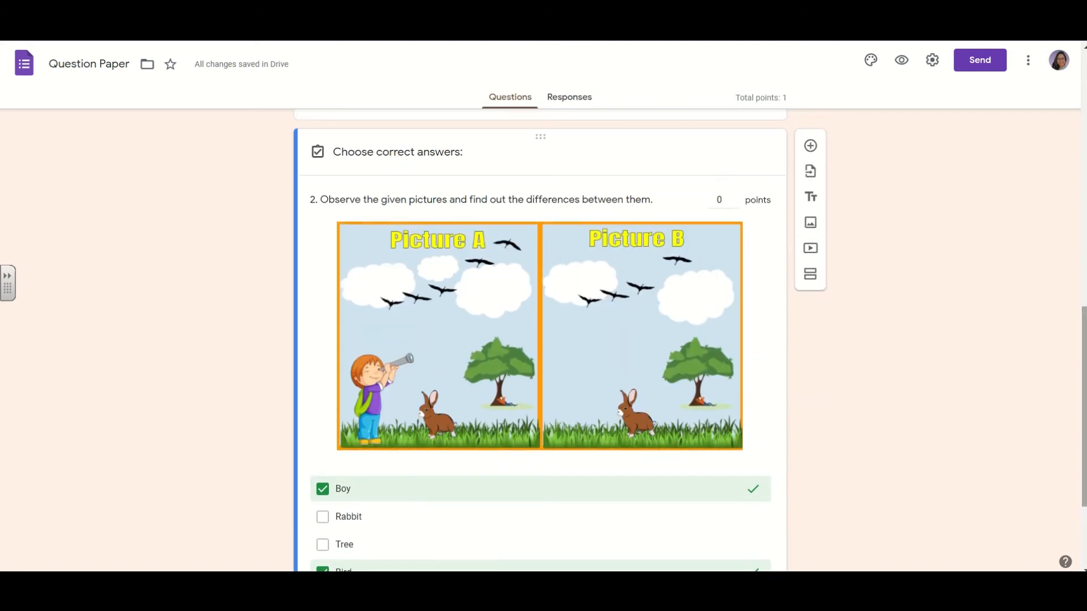
left_click(736, 196)
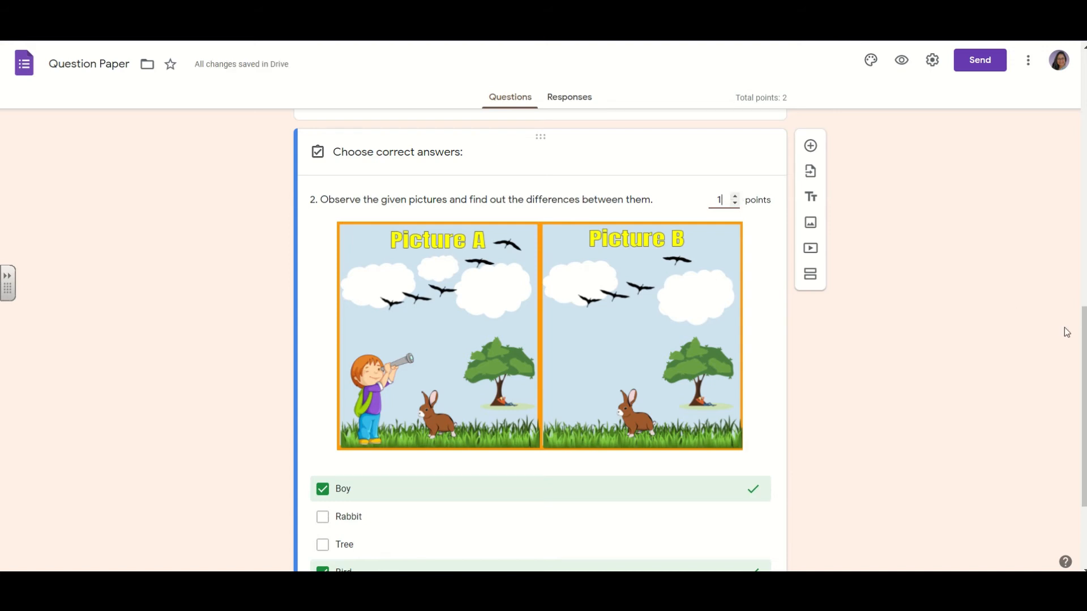
Step: Close question 2's answer key and make the question required
left_click_drag(1084, 340, 1082, 400)
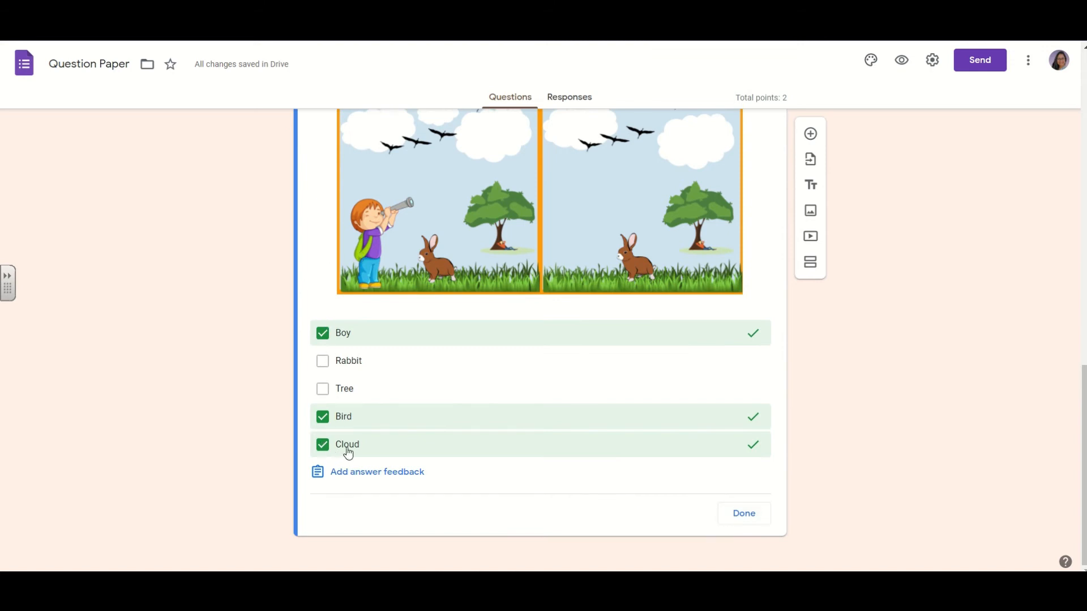
left_click(757, 526)
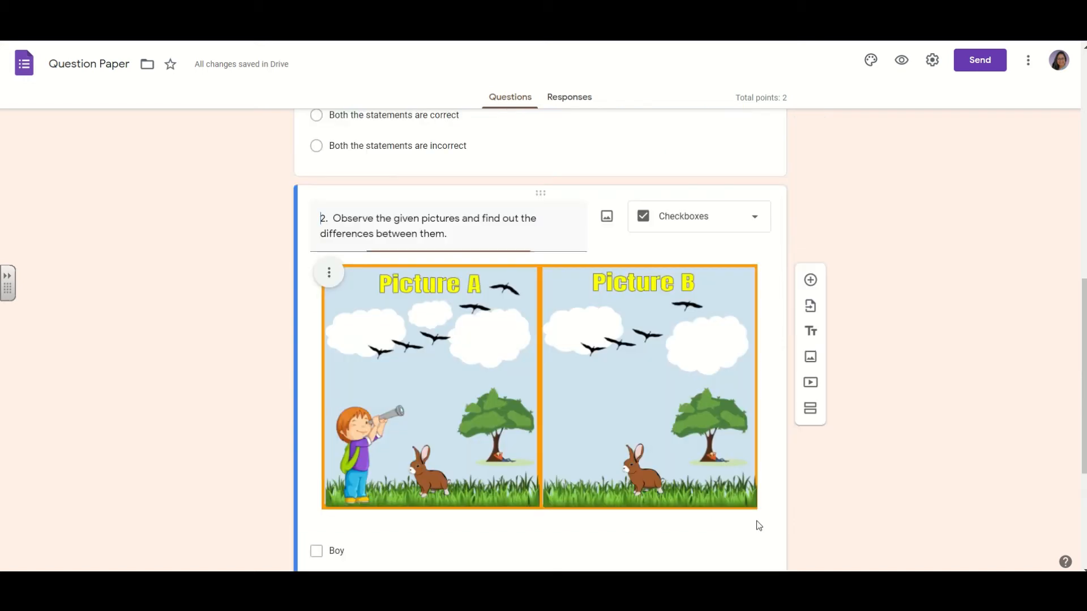
scroll(883, 396, "down", 4)
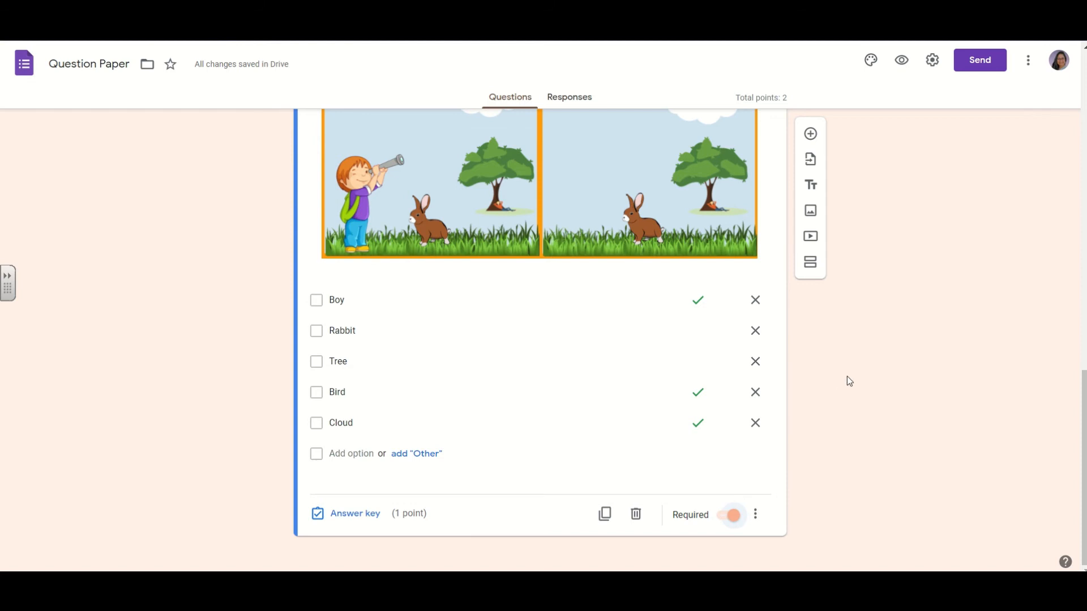
Step: Add a title and description block titled "3. Picture Comprehension" below question 2
left_click(812, 193)
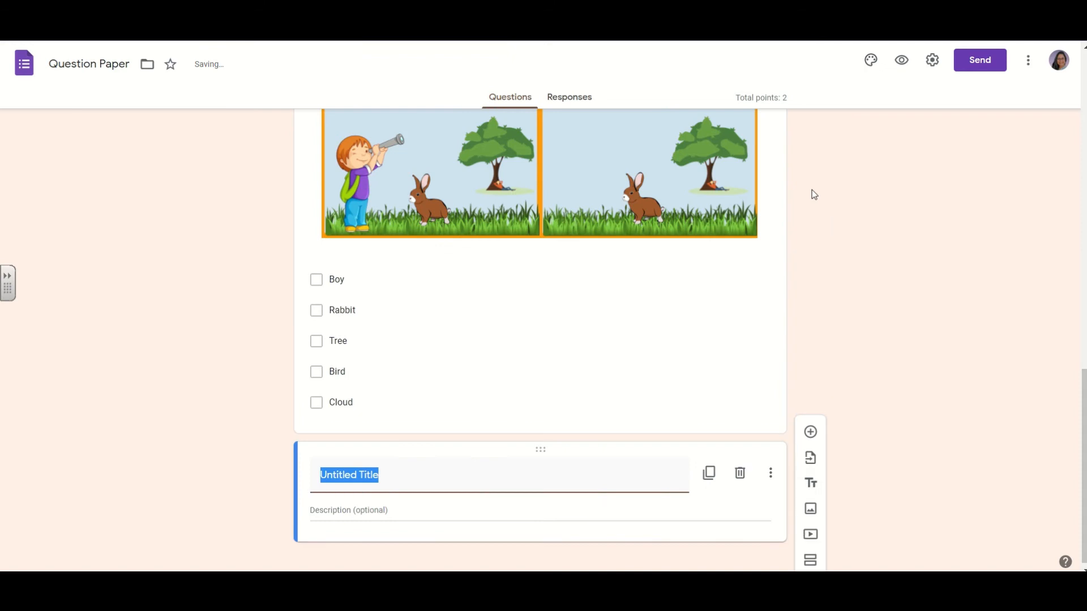
type("3. Picture Comprehension")
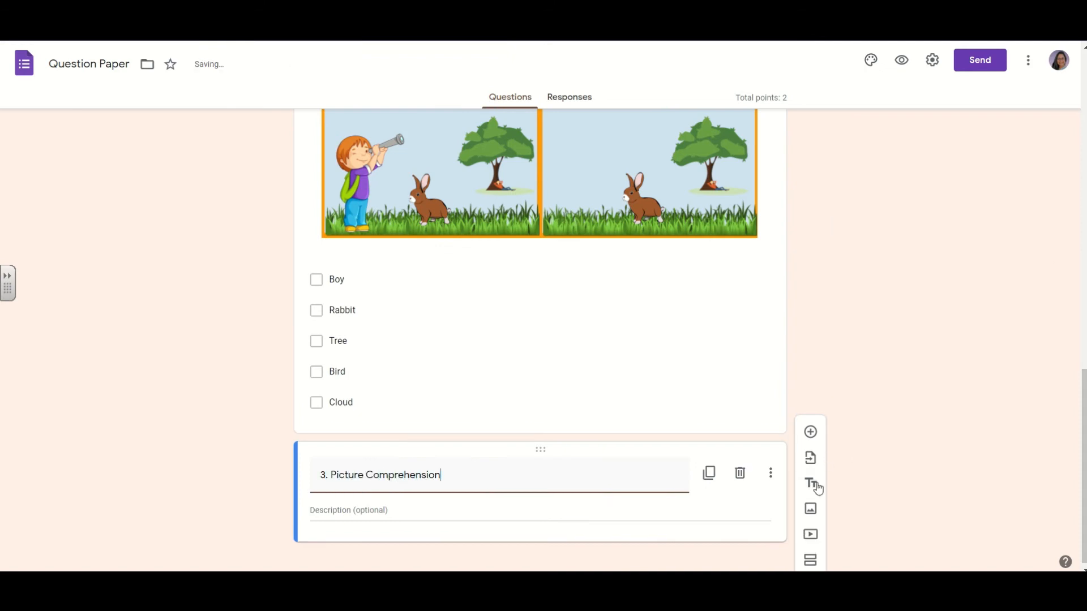
Step: Upload the single picture of the boy and rabbit as an image block titled "Answer the following questions by observing the picture given below."
left_click(810, 508)
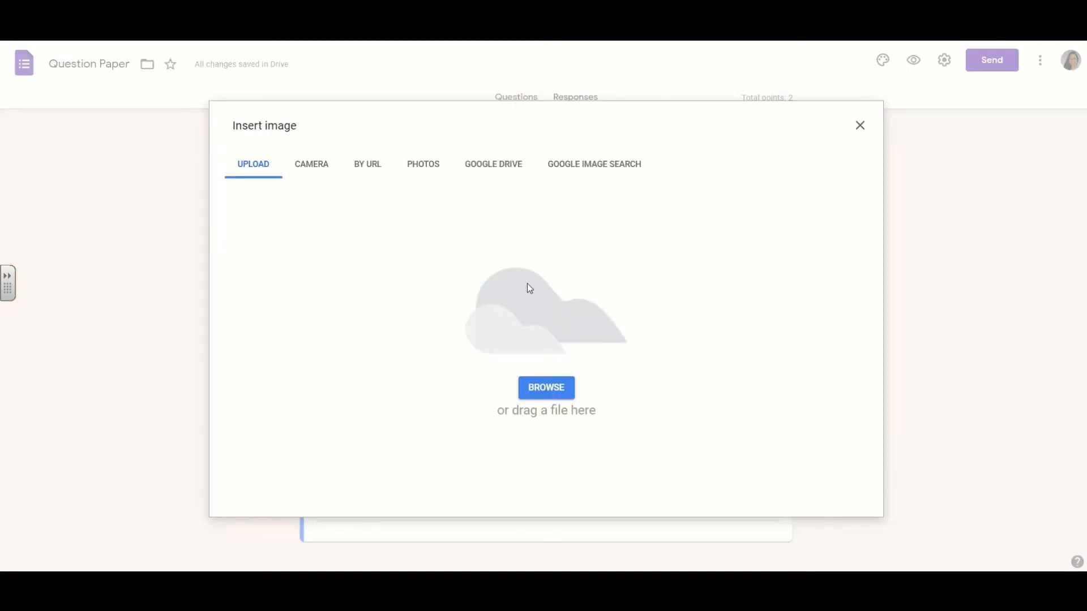
left_click(546, 387)
left_click(323, 131)
left_click(427, 308)
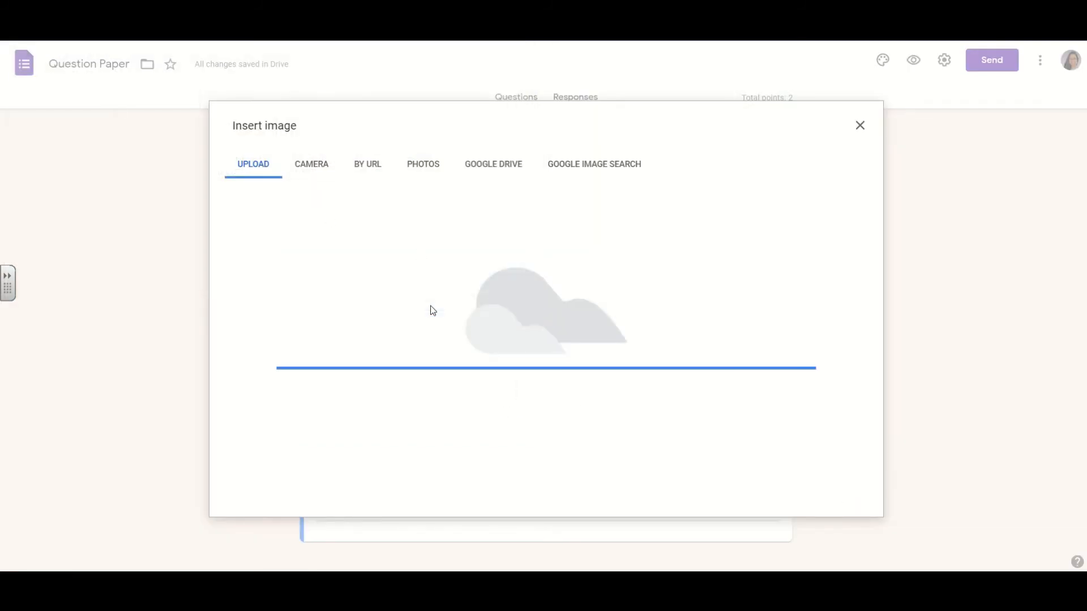
type("Answer the following questions by observing the picture given below.")
right_click(504, 236)
left_click(529, 247)
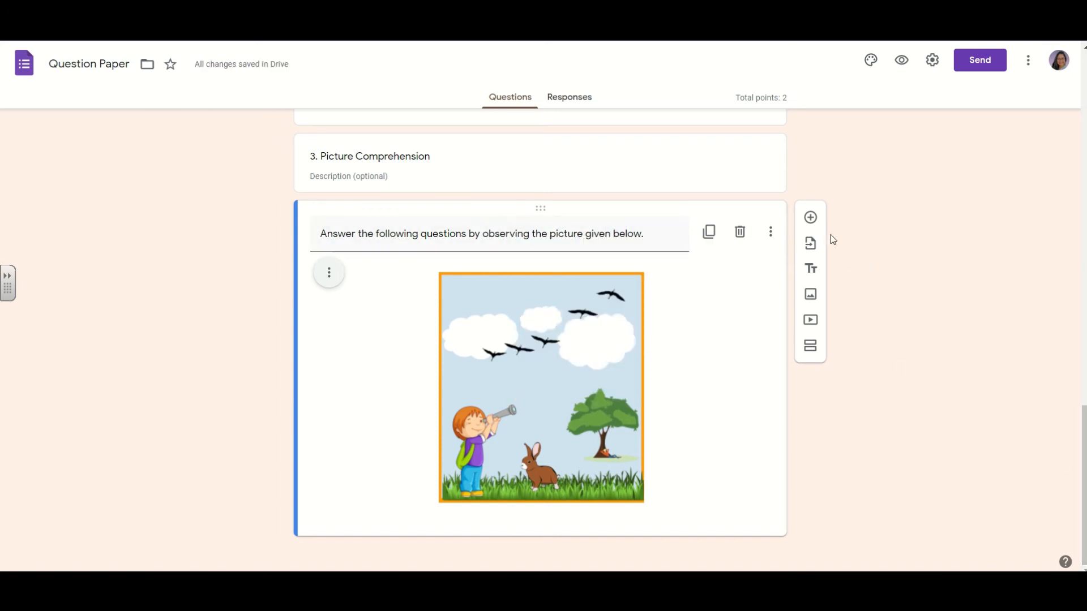
Step: Add a question below the comprehension picture and begin its text with "a."
left_click(811, 217)
type("a.")
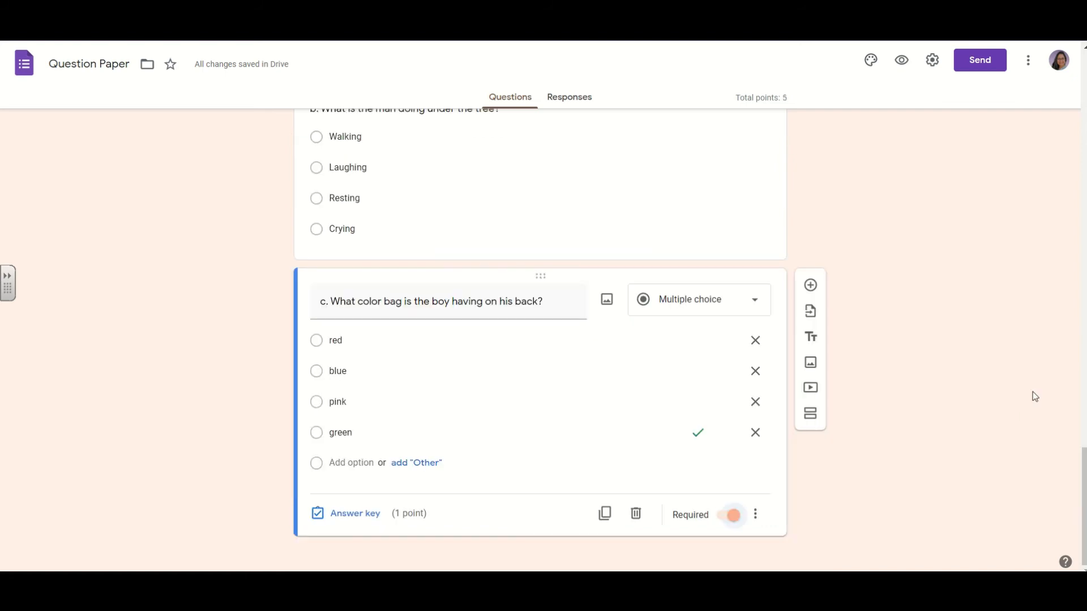
Step: Add question "4. How long does the earth take to orbit the sun" with the dark blue orbit image from a "solar system gif" image search
mouse_move(1084, 482)
left_mouse_down()
mouse_move(1084, 403)
mouse_move(1084, 483)
left_mouse_up()
left_click(812, 287)
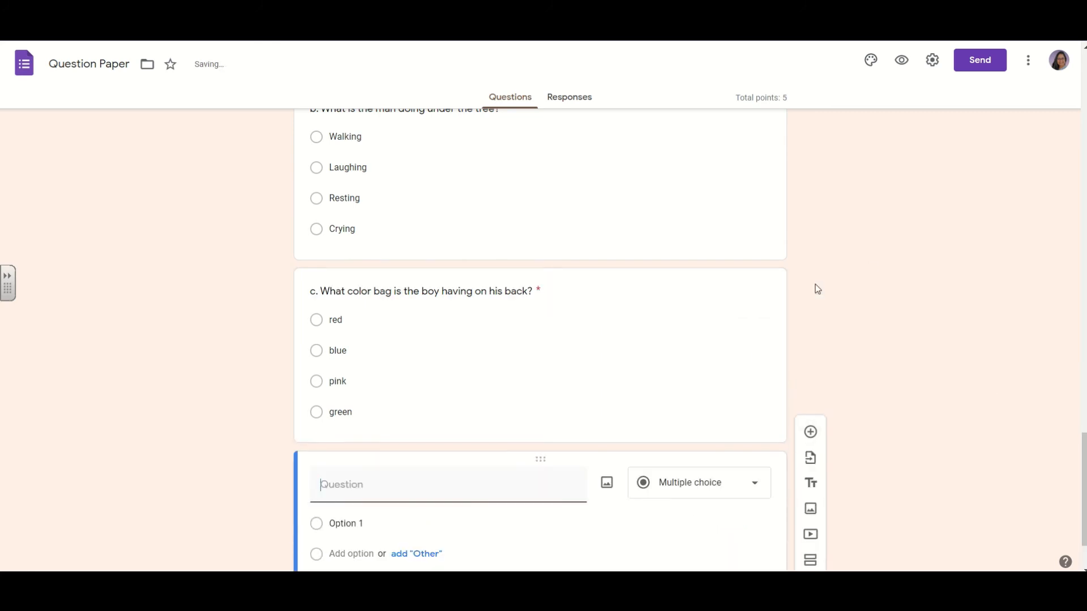
type("4.")
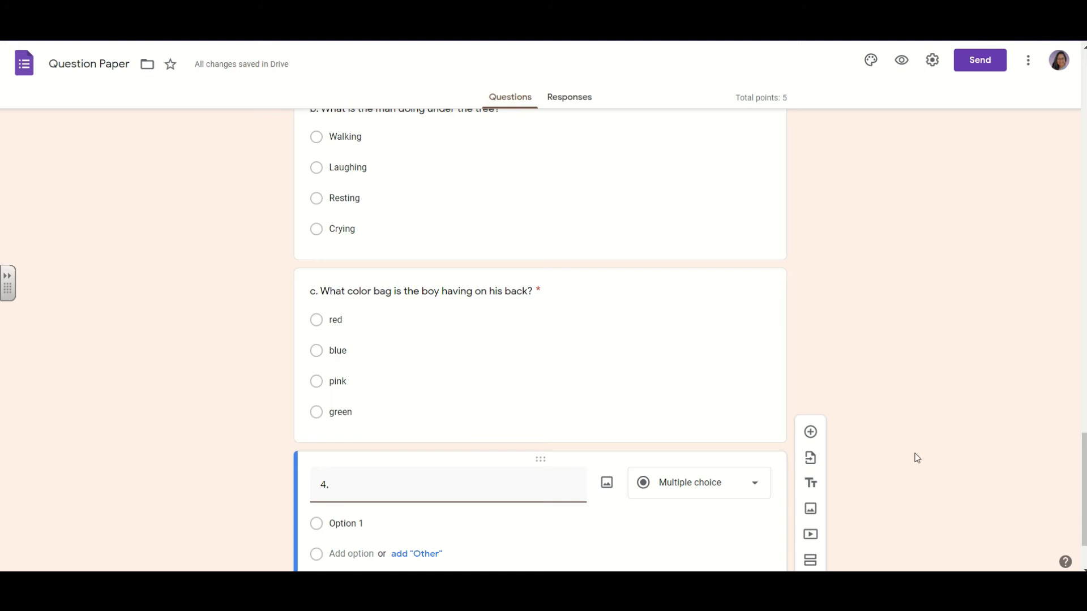
left_click(609, 486)
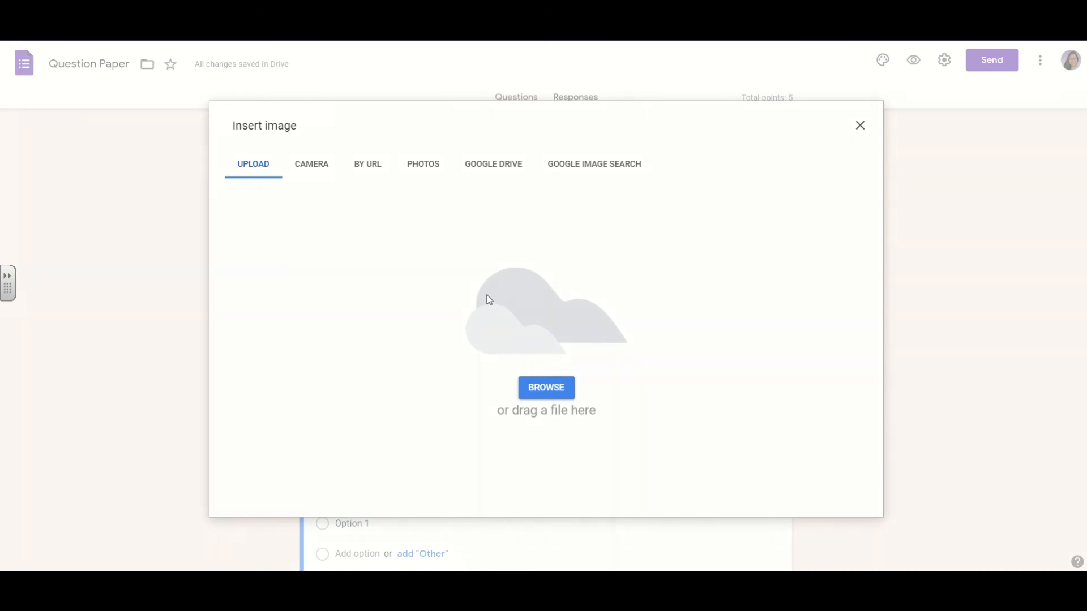
left_click(575, 164)
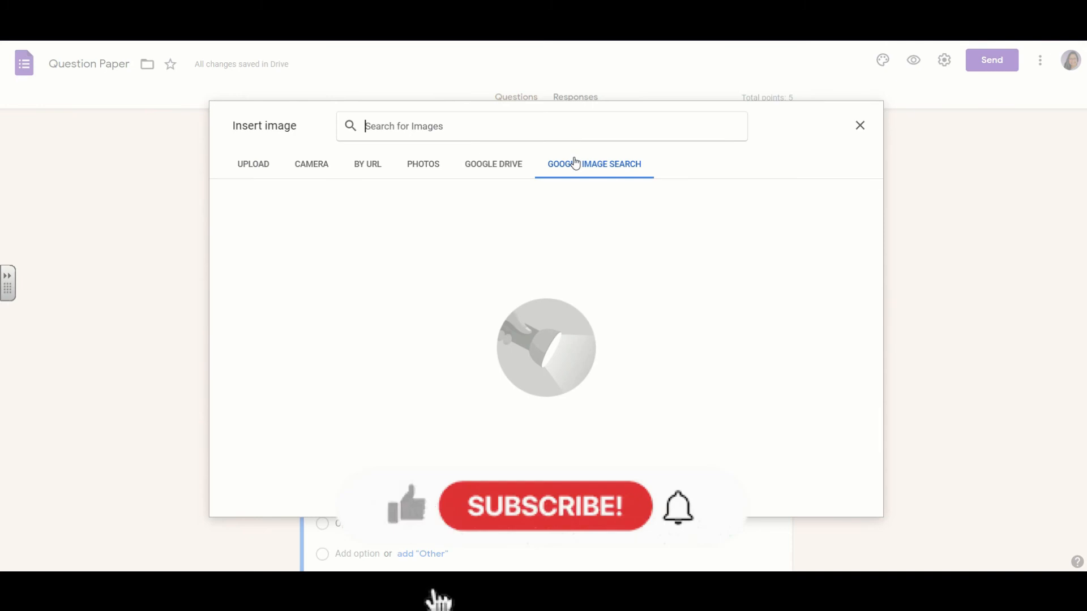
type("solar syst")
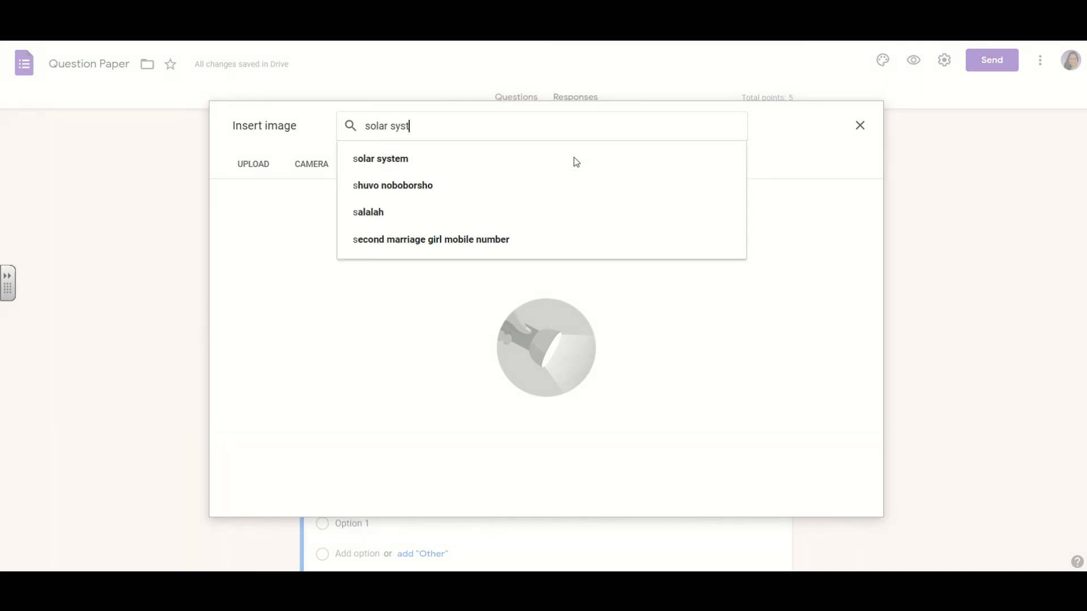
type("em gif")
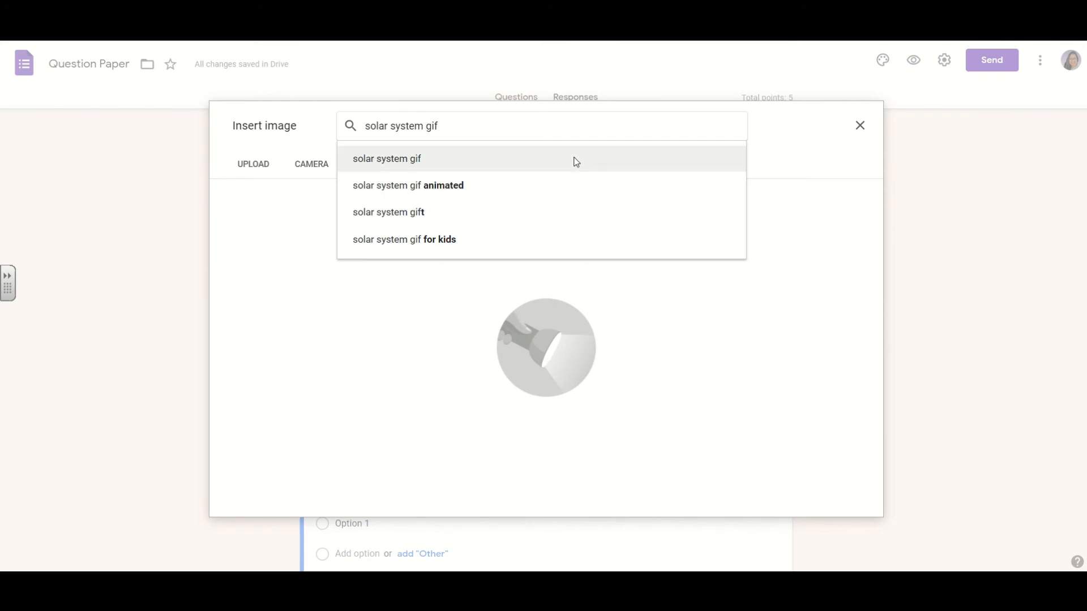
left_click(576, 162)
left_click(821, 249)
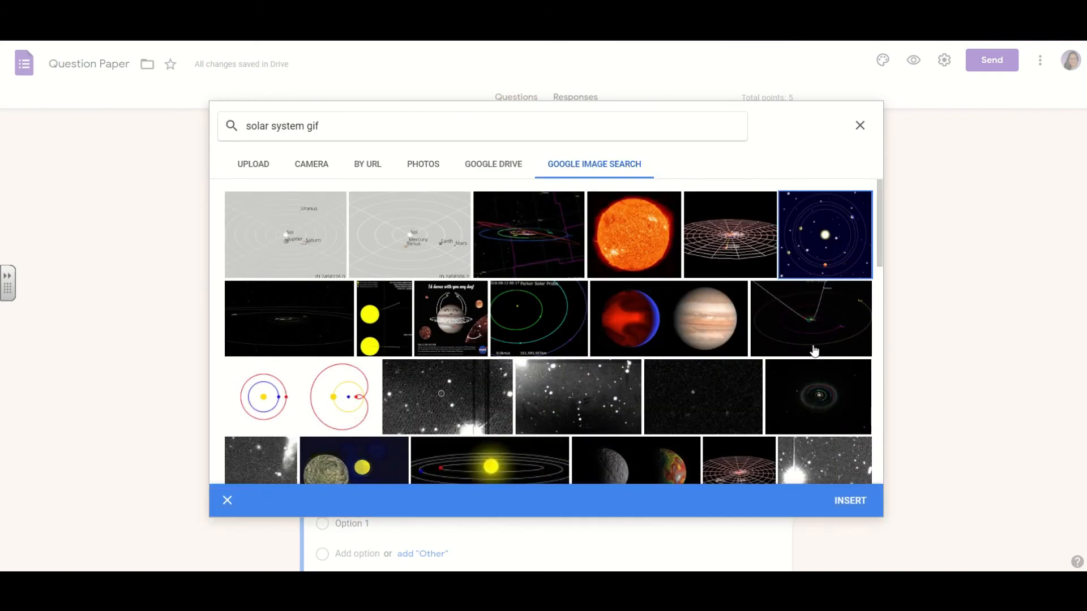
left_click(849, 502)
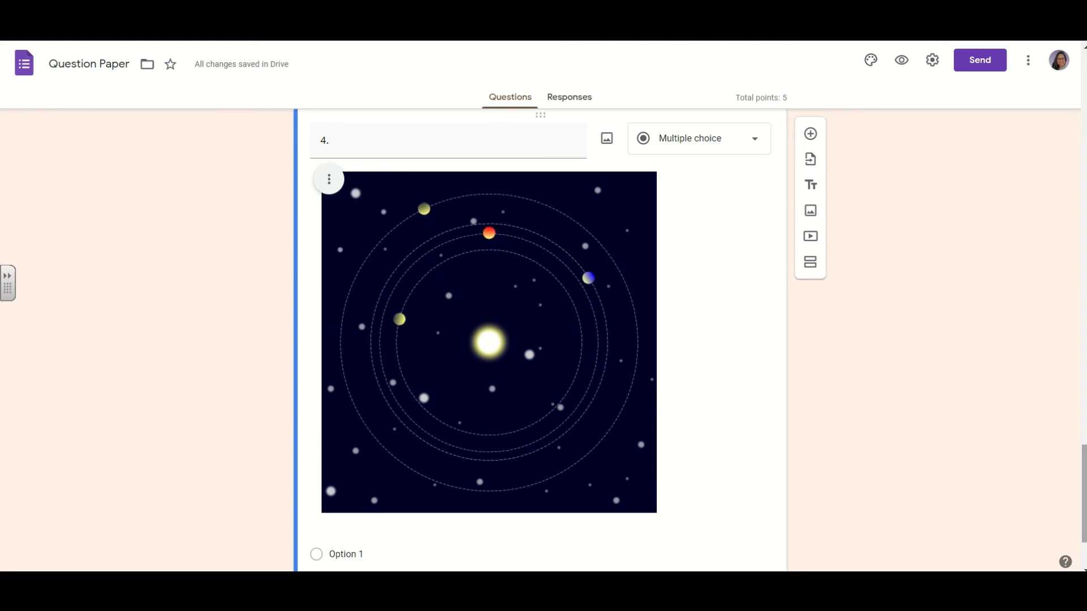
triple_click(412, 153)
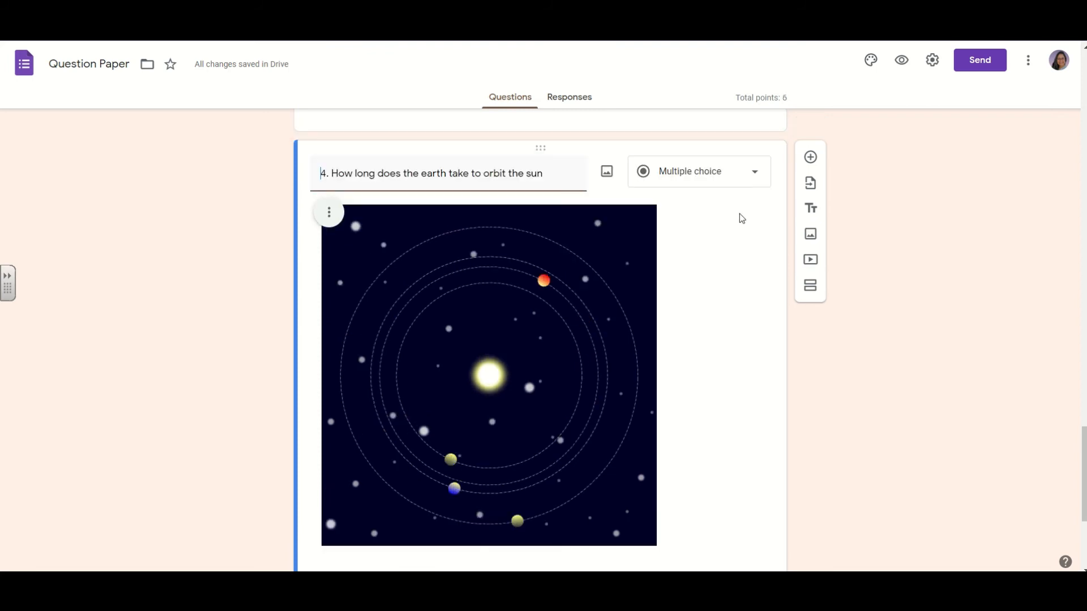
Step: Add a question numbered "5." and upload the image "Untitled presentation (7)" to it from Downloads
left_click(811, 158)
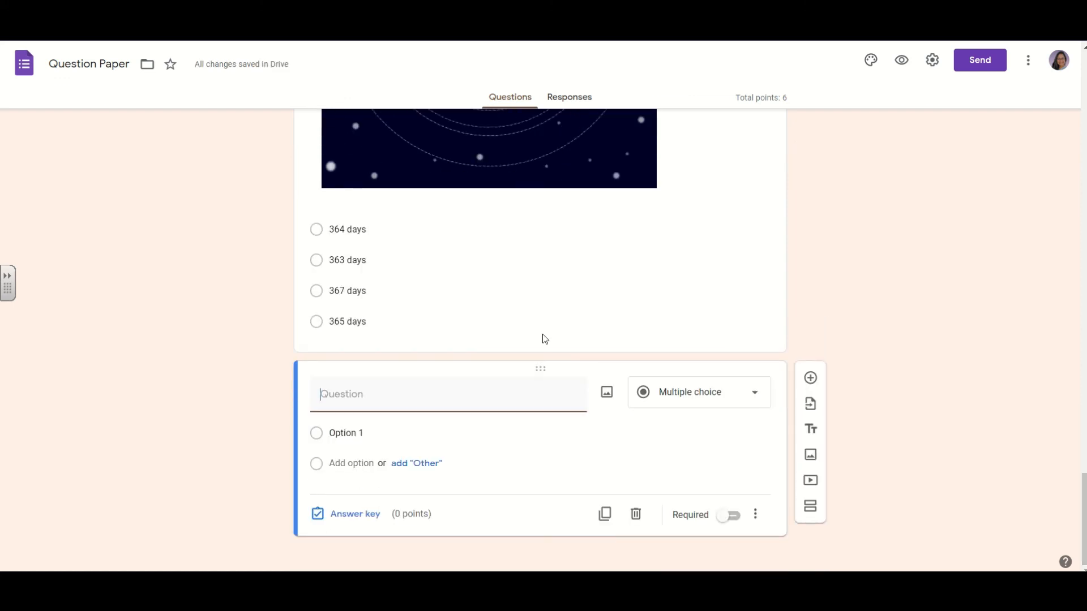
type("5.")
left_click(606, 392)
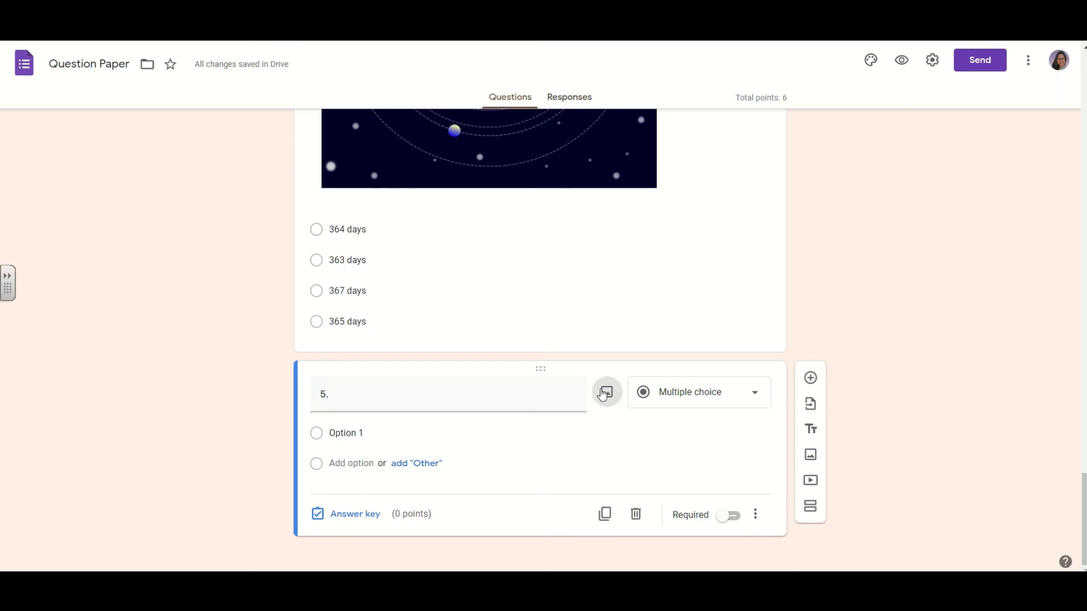
left_click(558, 387)
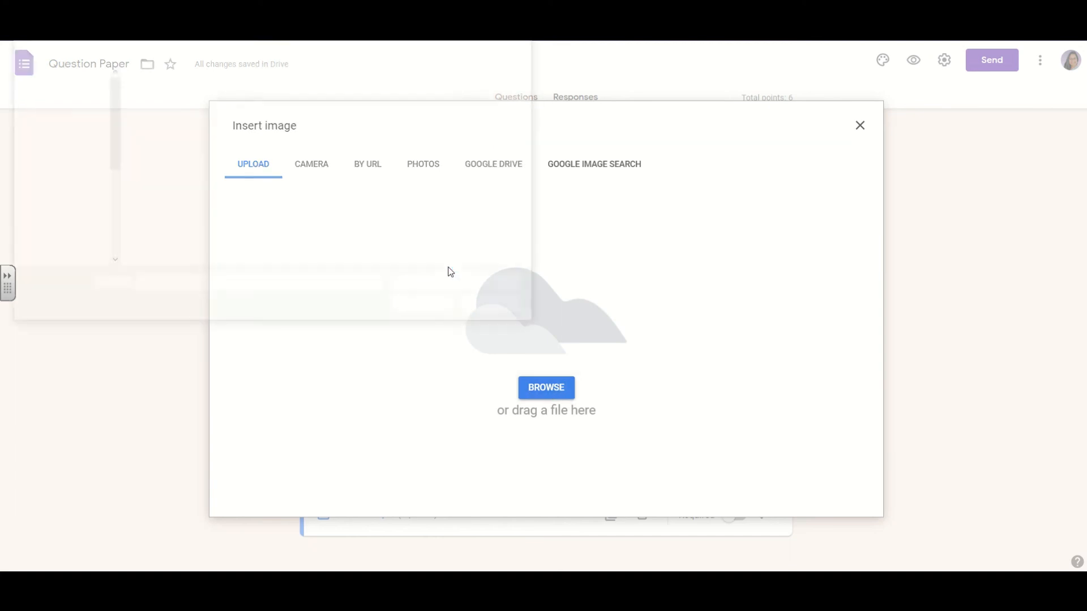
left_click(259, 120)
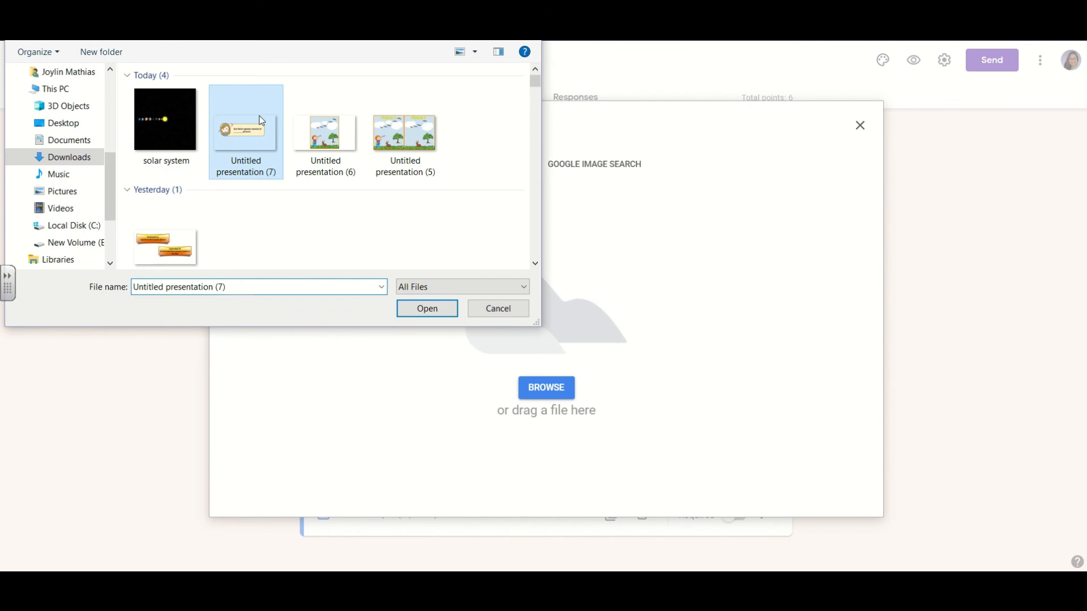
left_click(427, 309)
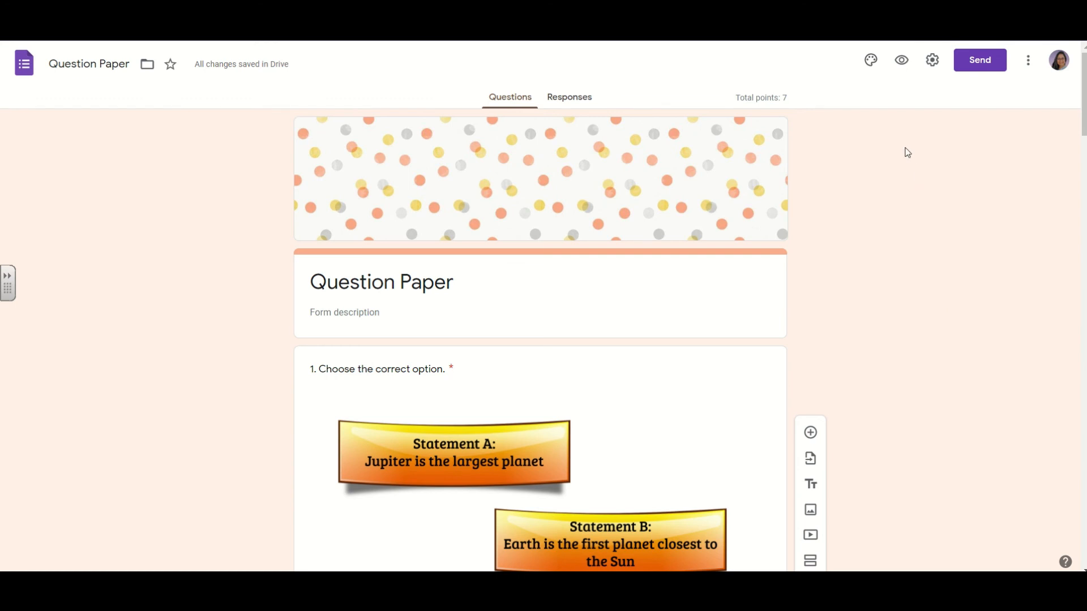
Step: Preview the finished Question Paper form and review all its questions, pictures and answer options from question 1 through question 5
left_click(901, 61)
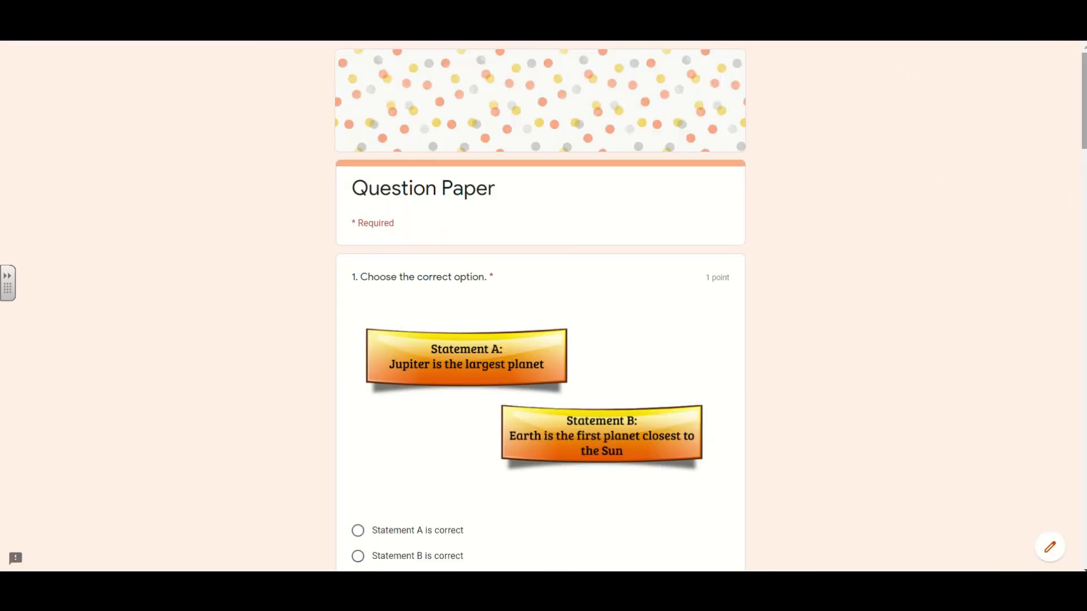
scroll(1084, 183, "down", 3)
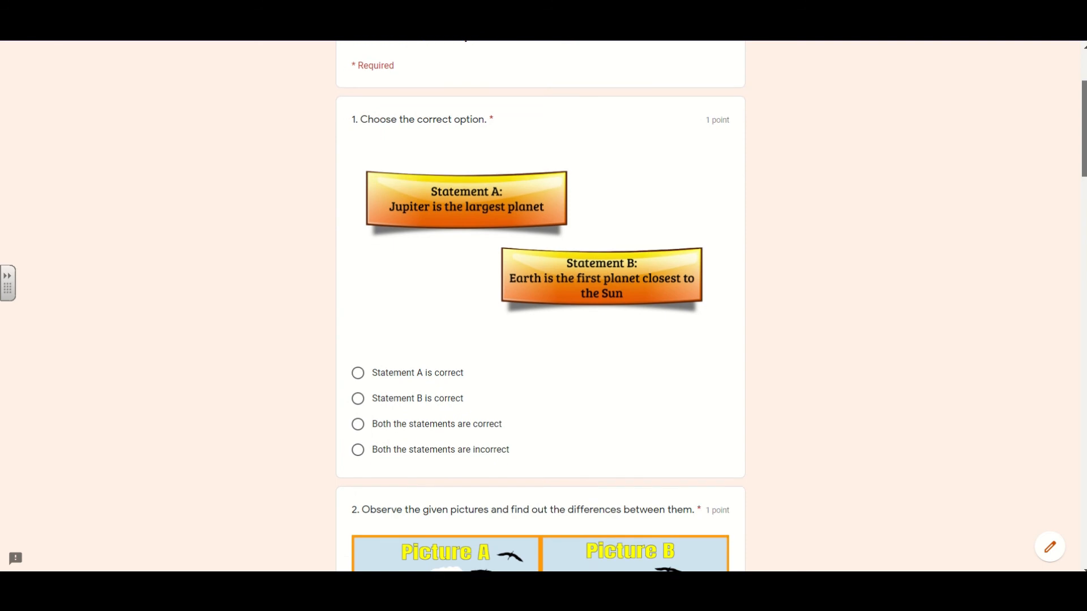
scroll(541, 305, "down", 6)
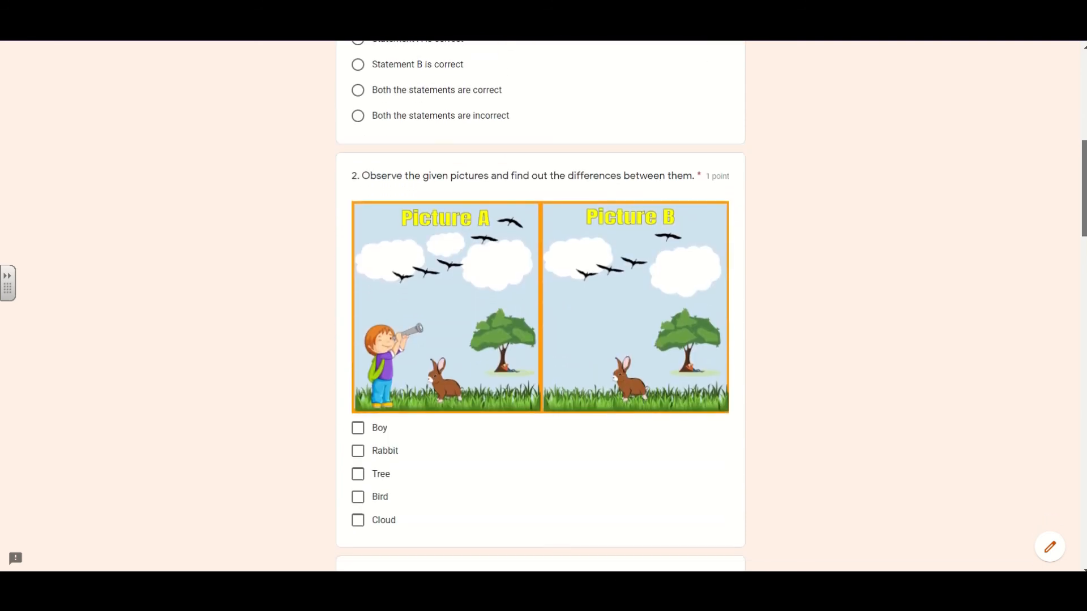
scroll(541, 305, "down", 1)
scroll(540, 306, "down", 8)
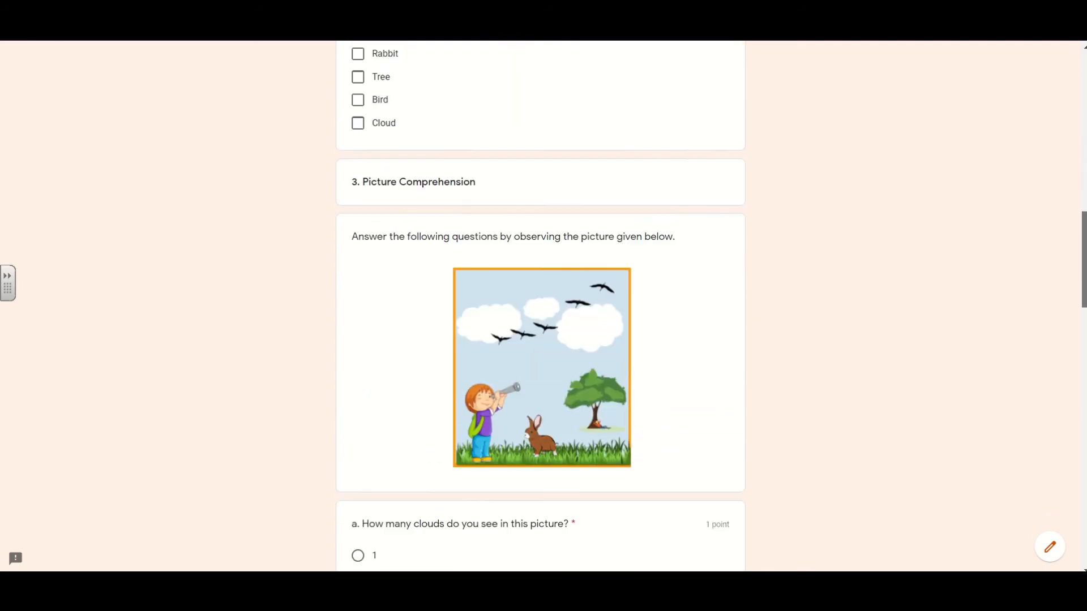
scroll(541, 306, "down", 1)
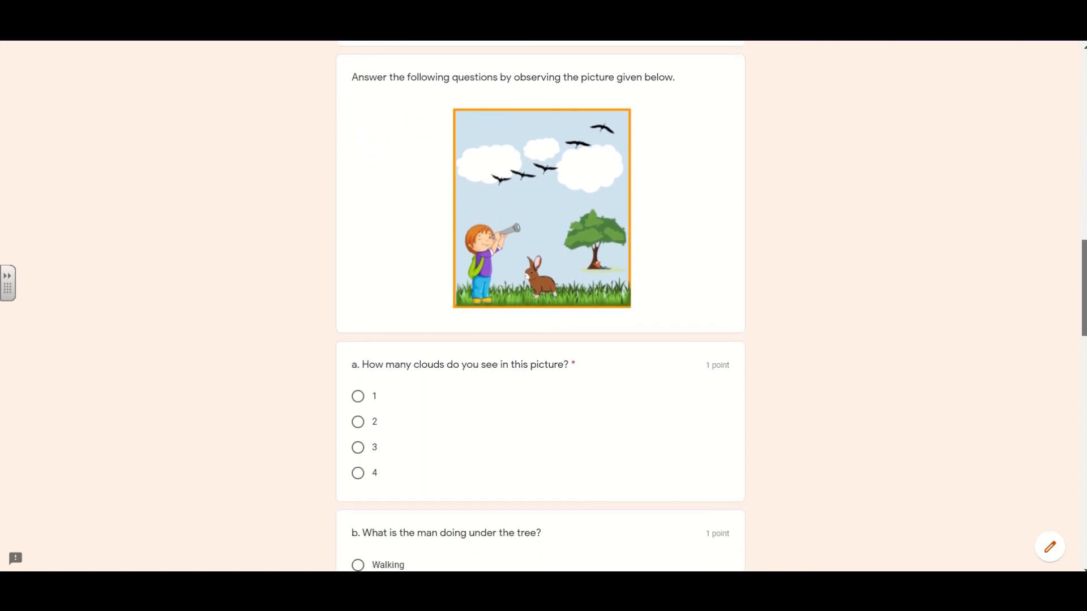
scroll(541, 306, "down", 6)
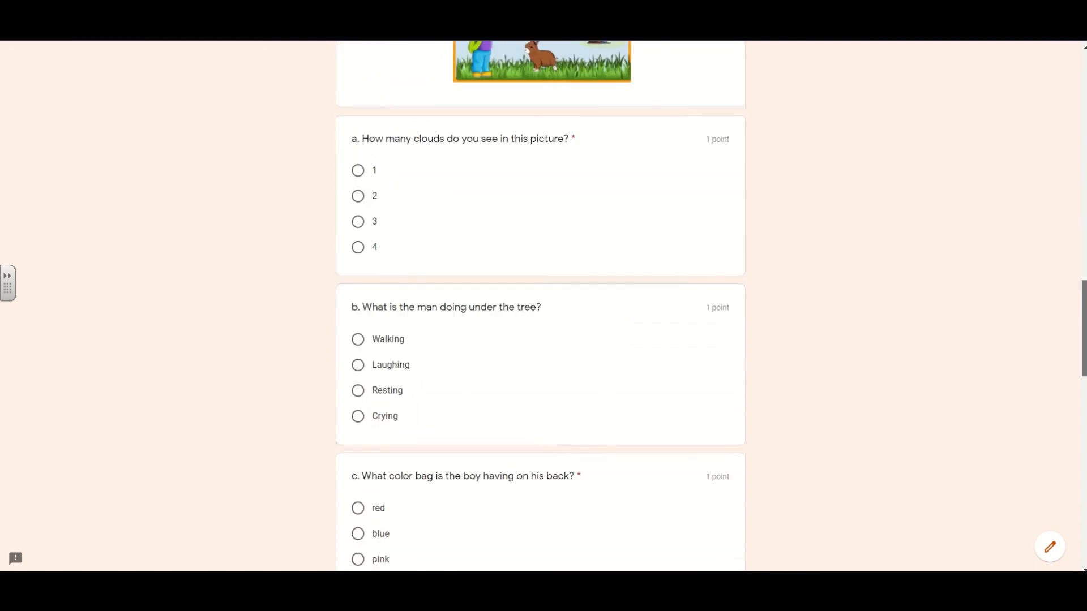
scroll(541, 305, "down", 7)
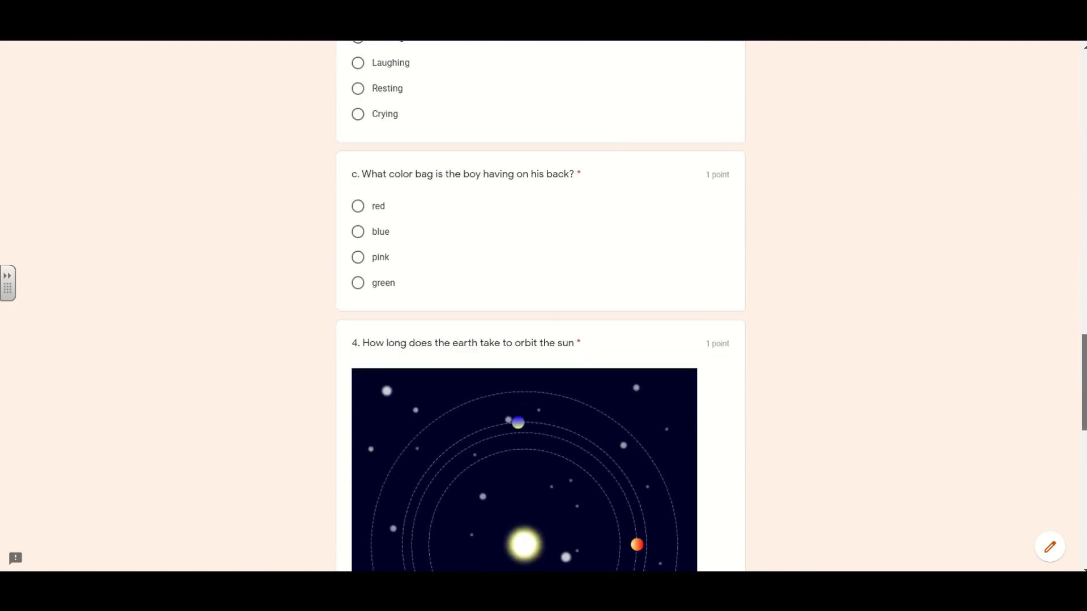
scroll(540, 306, "down", 1)
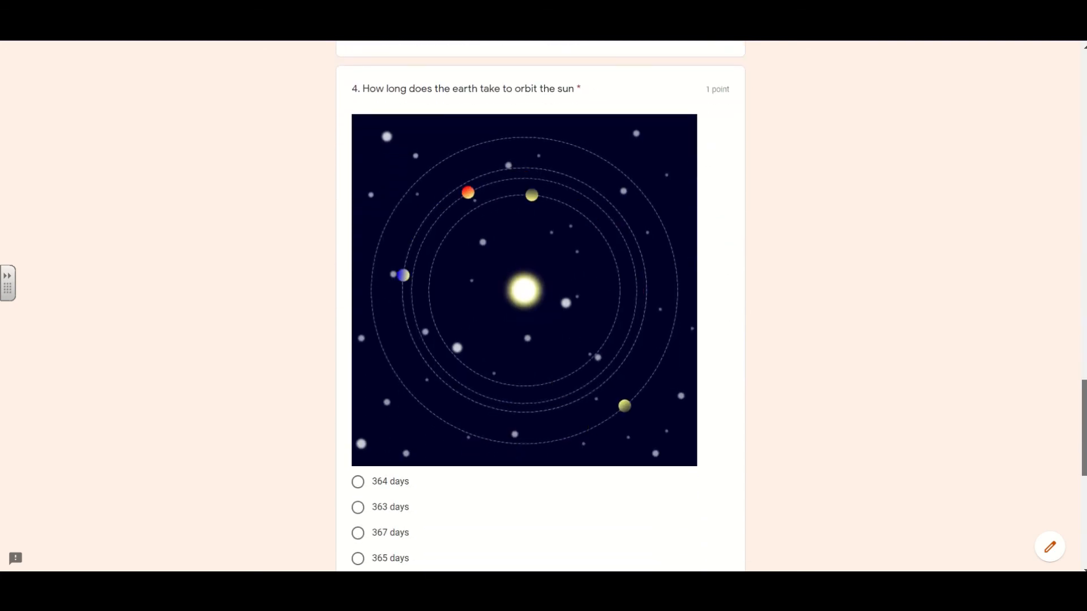
scroll(540, 306, "down", 1)
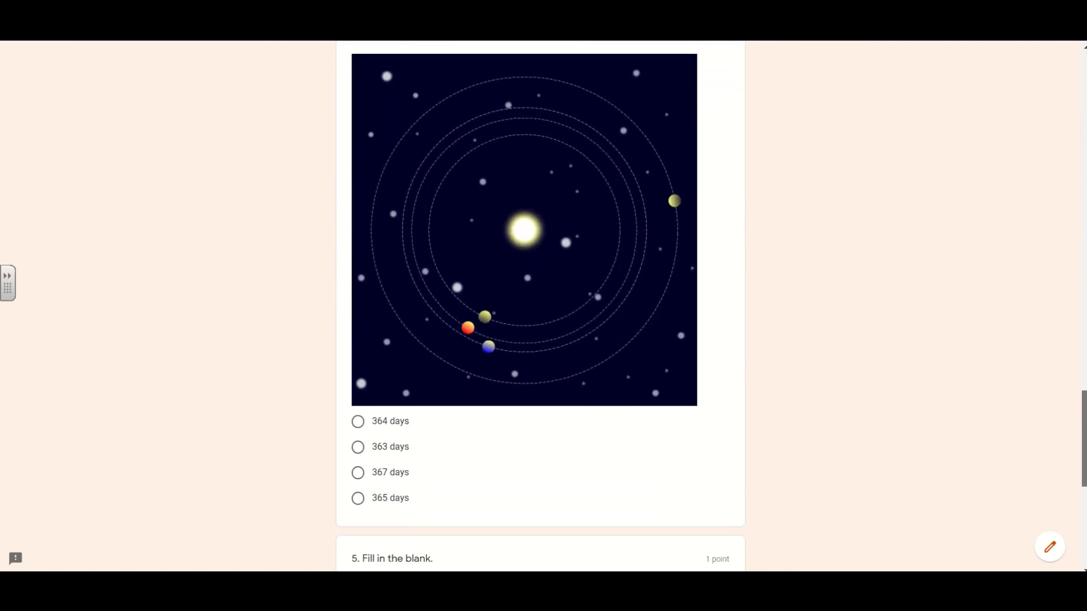
scroll(540, 306, "down", 1)
scroll(540, 306, "down", 7)
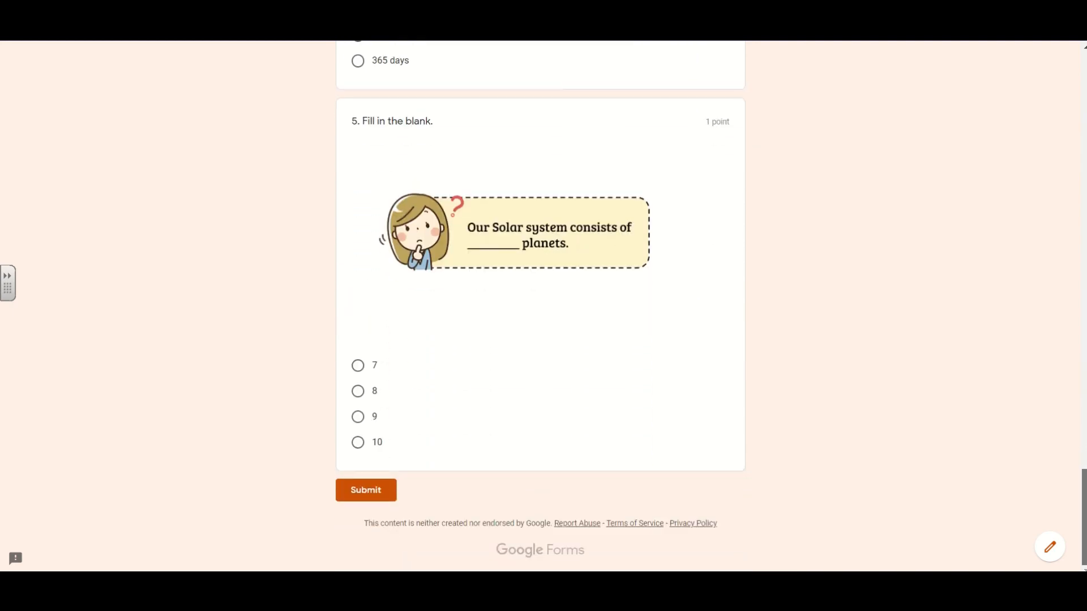
left_click_drag(1082, 544, 1083, 126)
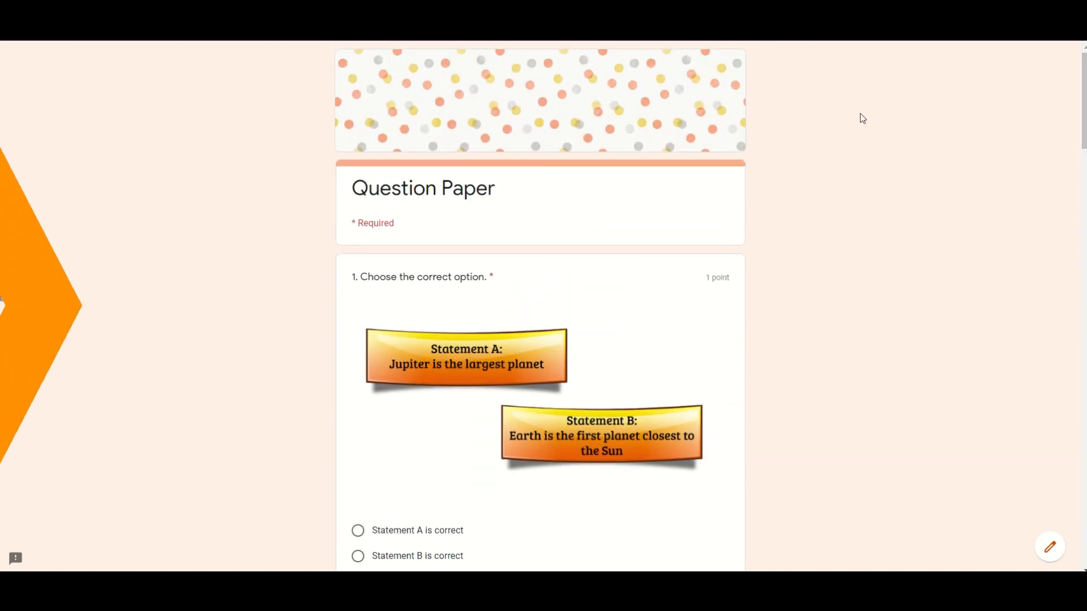